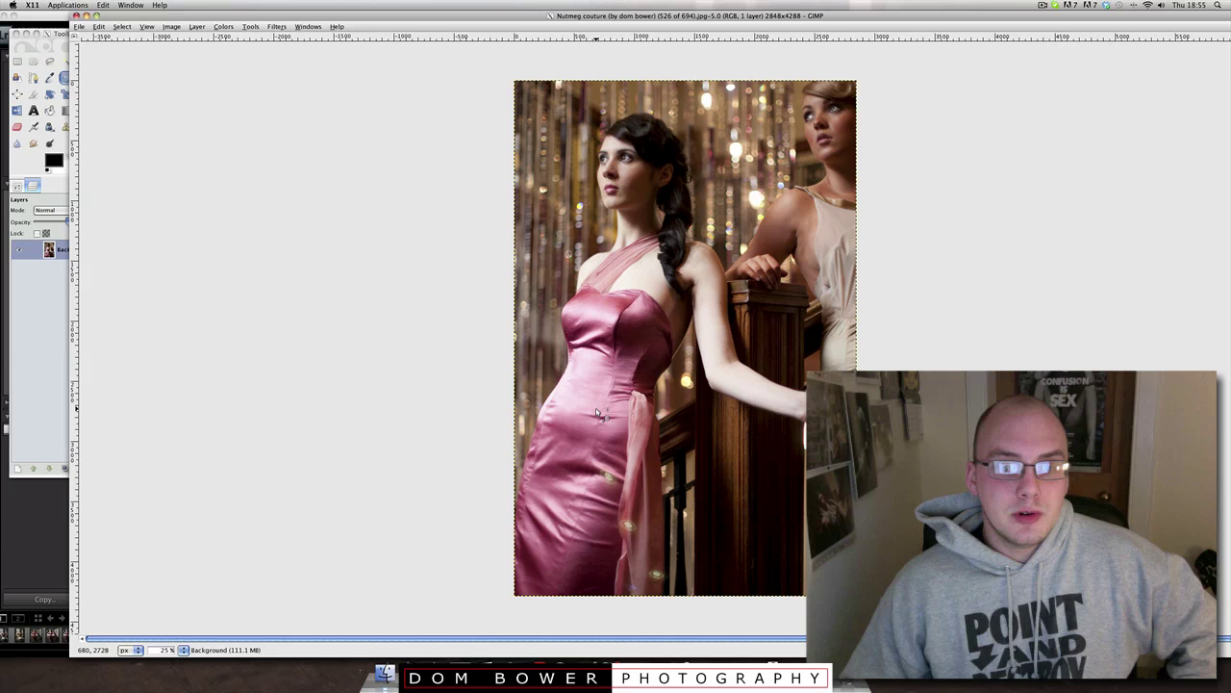
# Switch to Lightroom, display dom3.jpg and examine the pink satin dress at 1:1 magnification
pyautogui.click(460, 674)
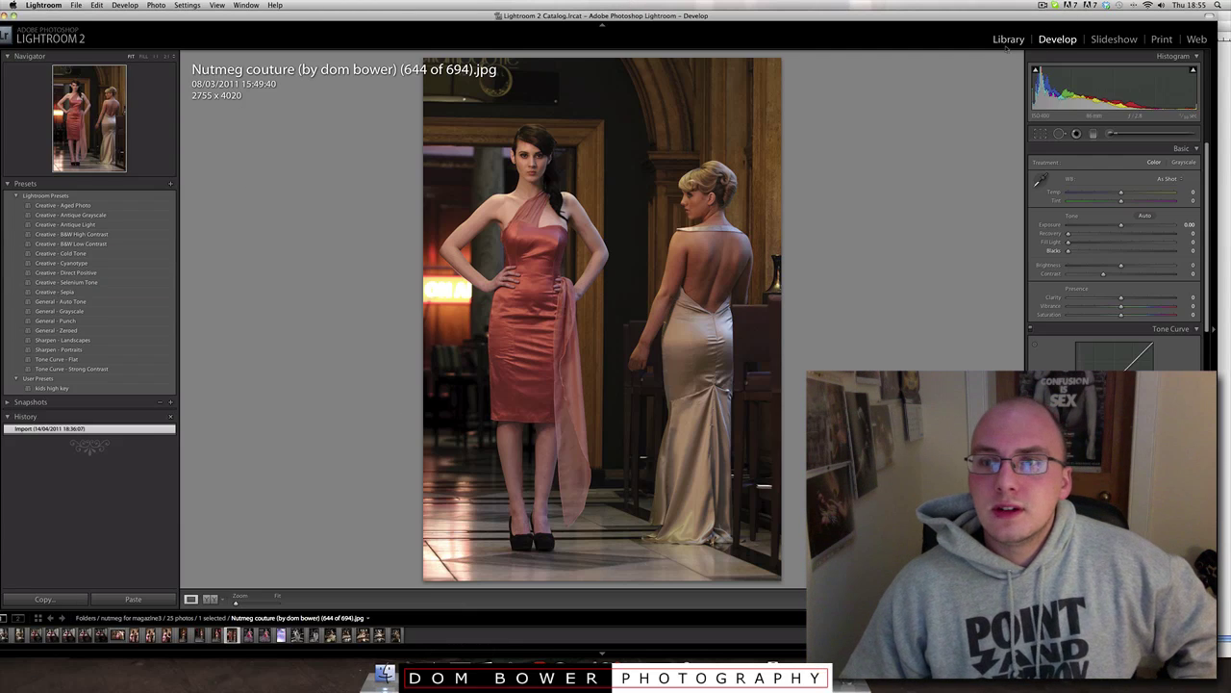
pyautogui.click(150, 635)
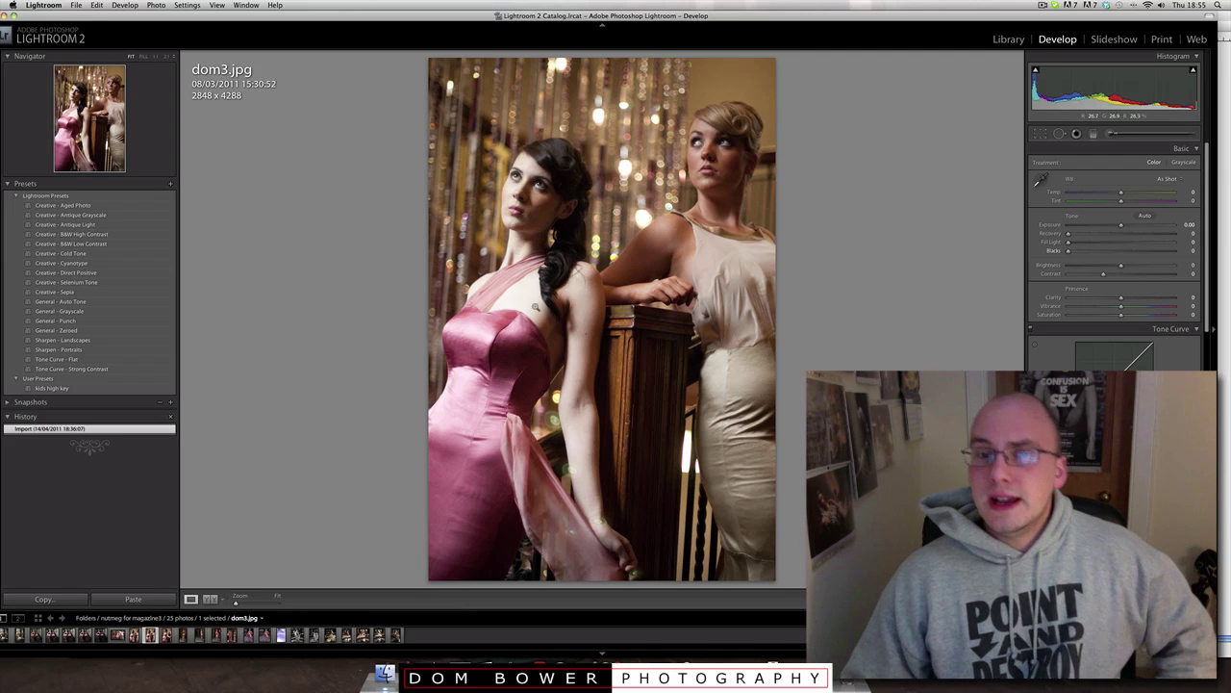
pyautogui.click(458, 402)
pyautogui.moveTo(458, 402); pyautogui.dragTo(553, 330)
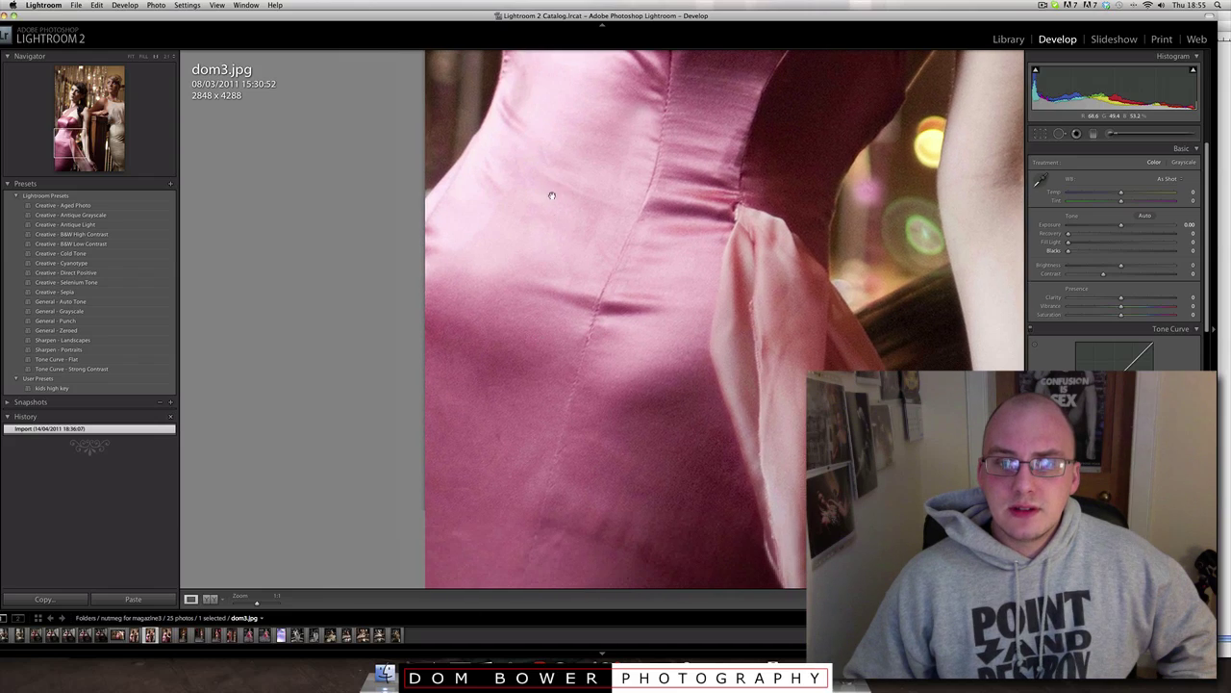
pyautogui.moveTo(536, 240); pyautogui.dragTo(498, 388)
pyautogui.moveTo(586, 140); pyautogui.dragTo(627, 347)
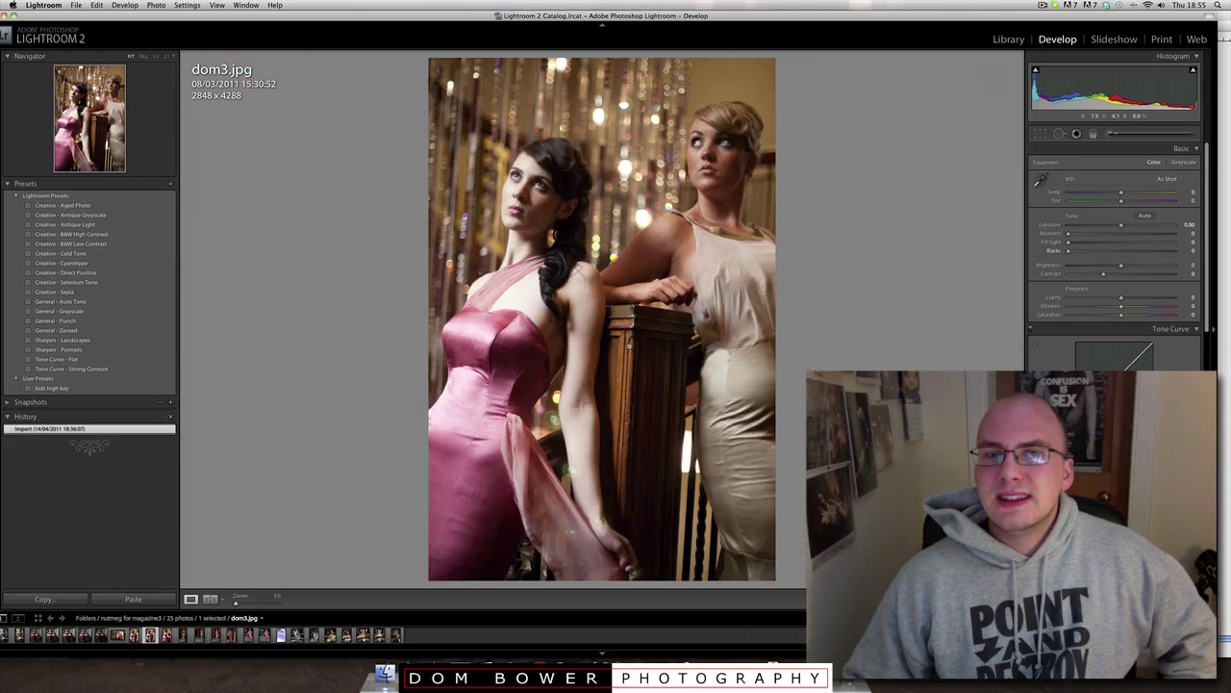
# Examine the blonde model's face and the blurred background lights in dom3.jpg at 1:1, ending on the full photo
pyautogui.click(696, 145)
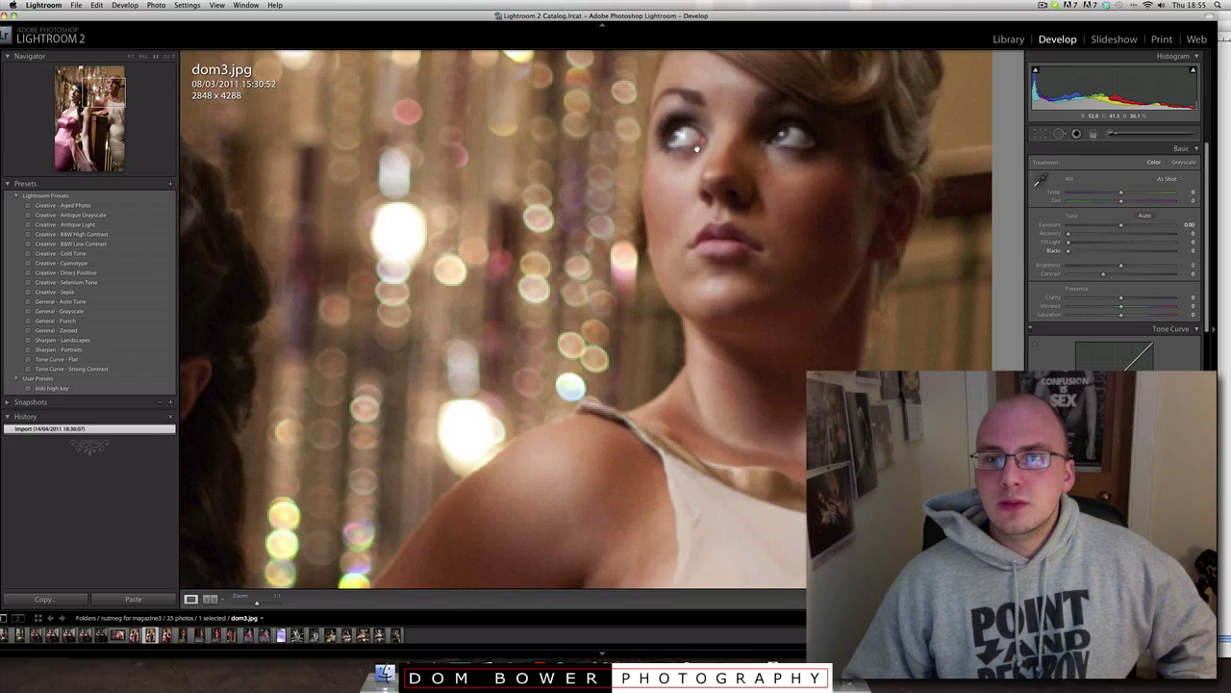
pyautogui.moveTo(601, 225); pyautogui.dragTo(766, 157)
pyautogui.moveTo(337, 305); pyautogui.dragTo(498, 272)
pyautogui.click(457, 269)
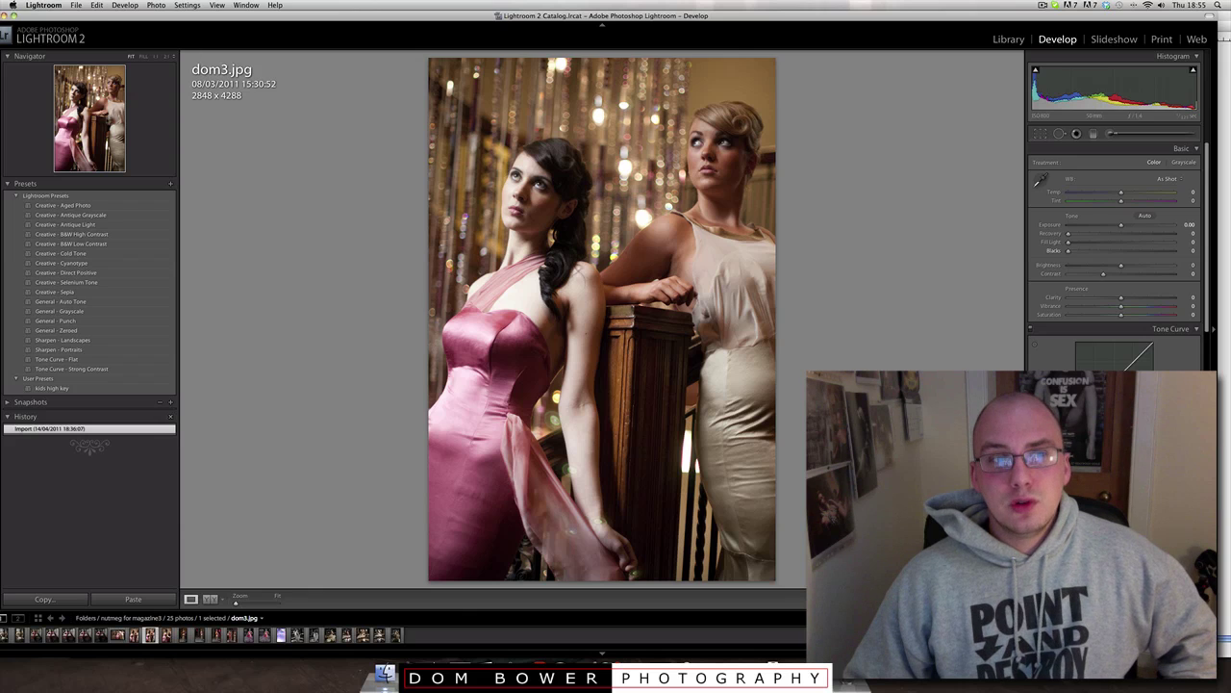
# Display the 526 of 694 Nutmeg couture photo in Lightroom and return to GIMP
pyautogui.click(133, 635)
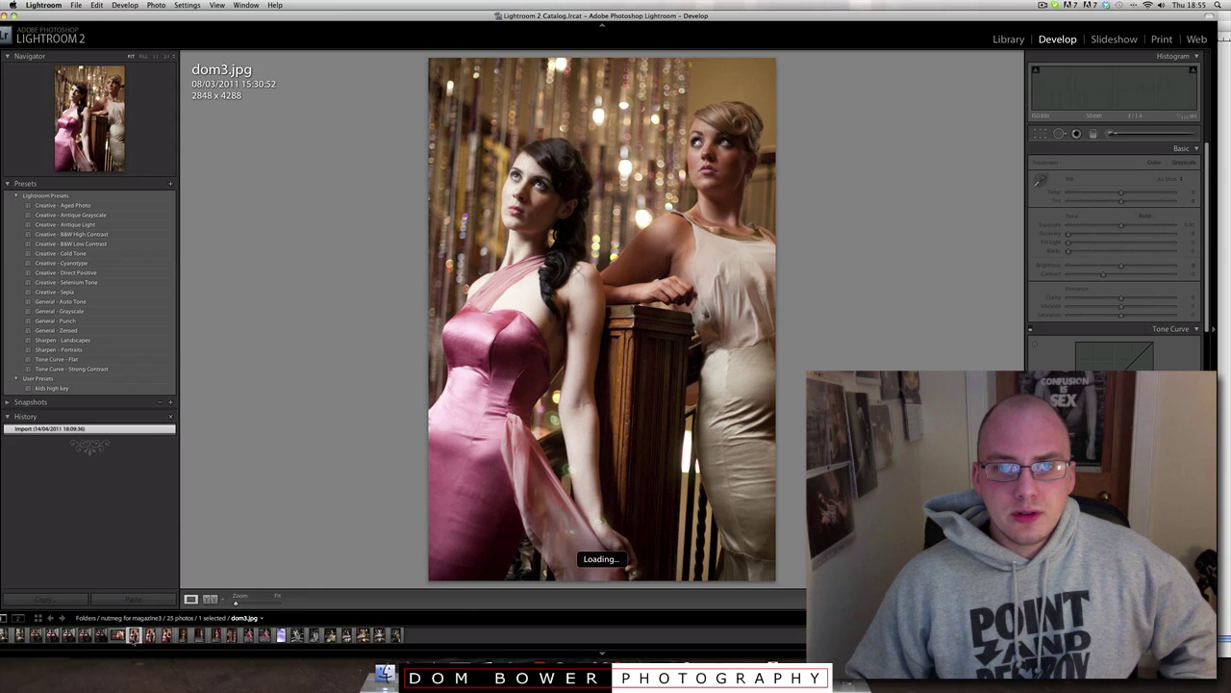
pyautogui.click(166, 635)
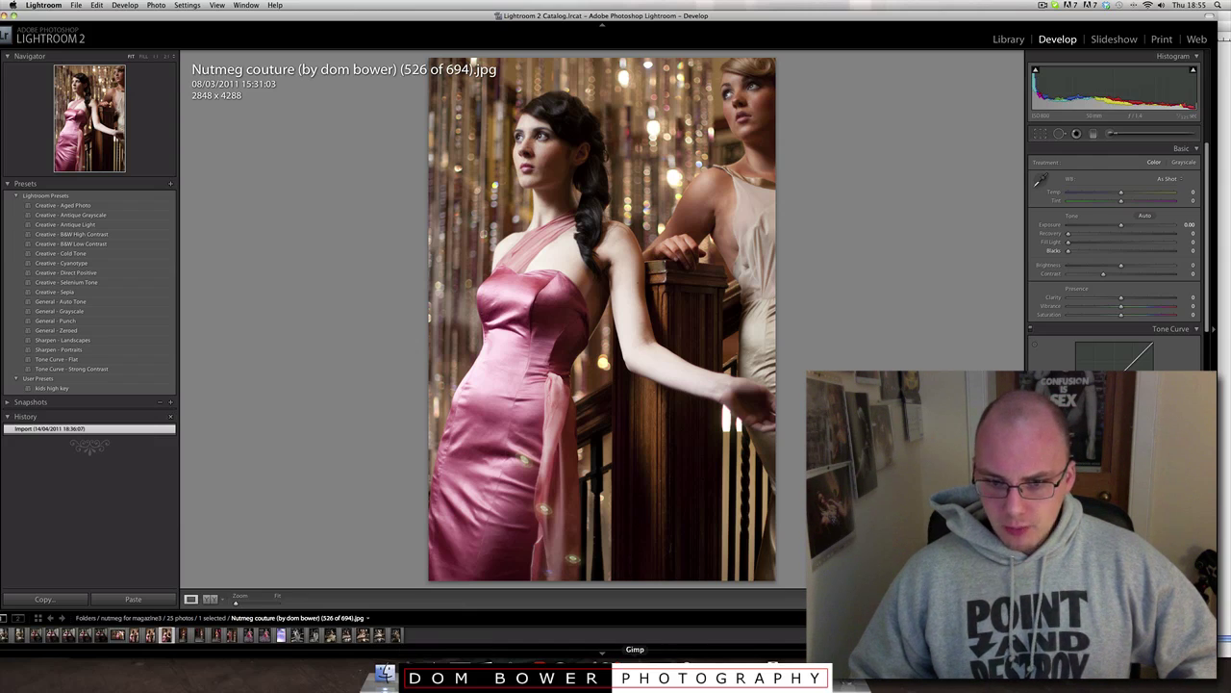
pyautogui.click(636, 671)
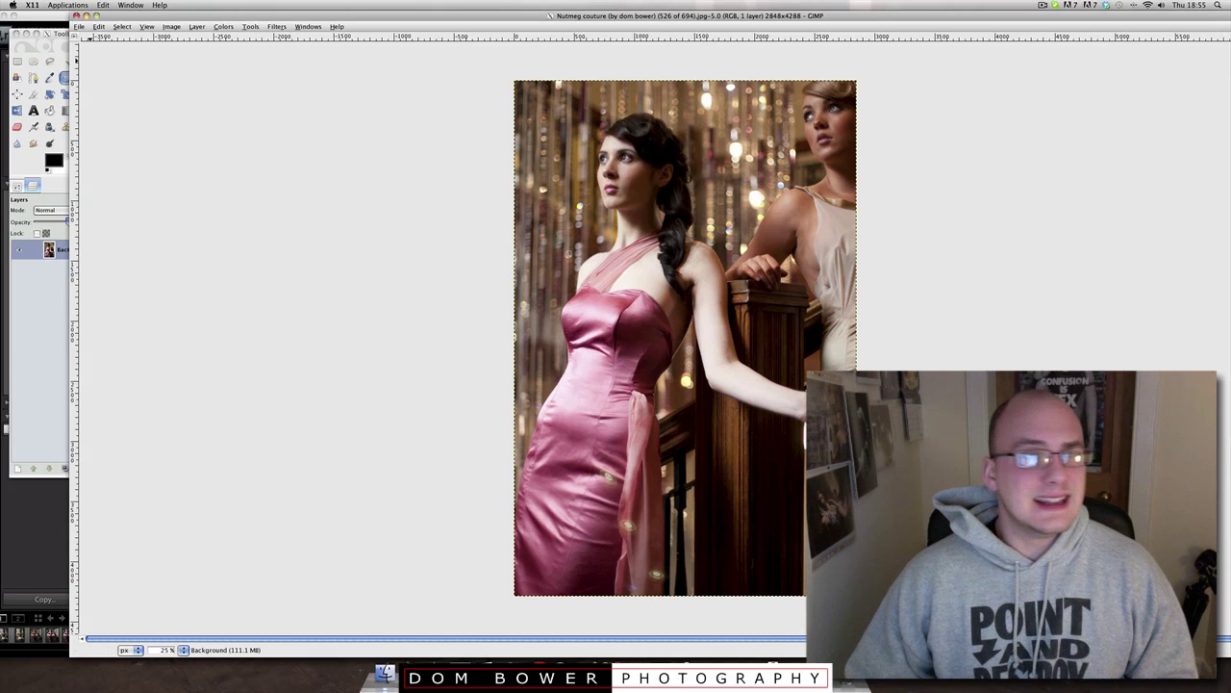
# Zoom in on the skirt of the pink dress to examine its creases and flare spots
pyautogui.click(59, 82)
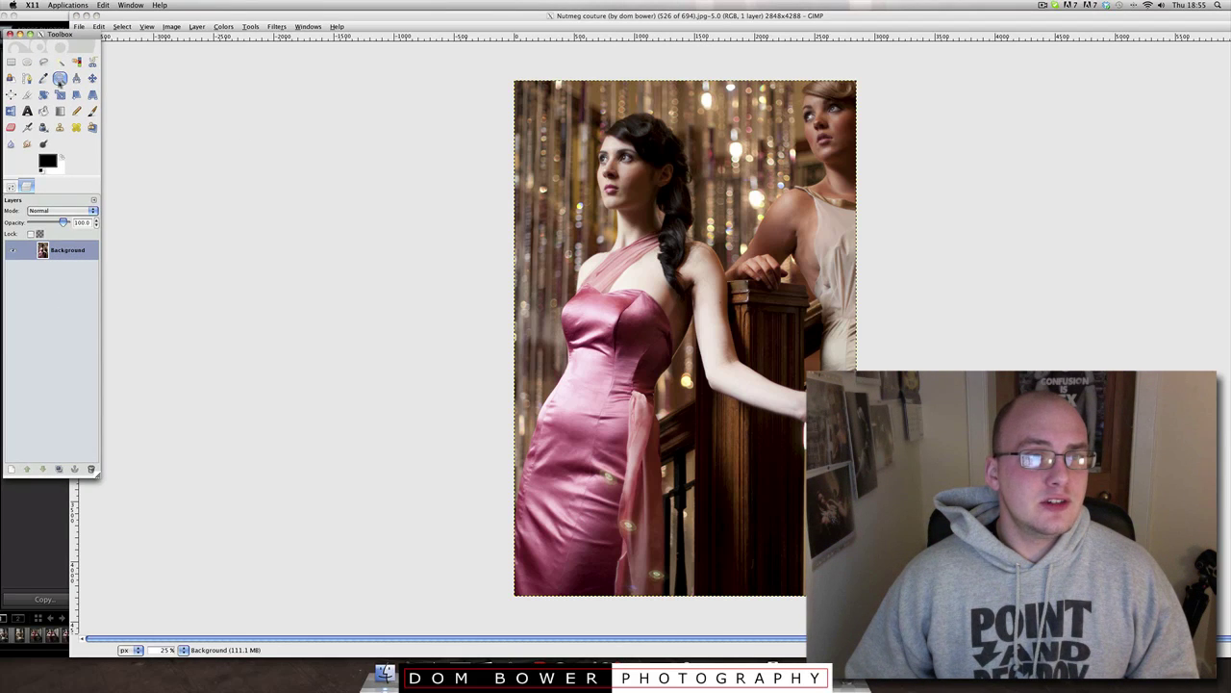
pyautogui.click(541, 365)
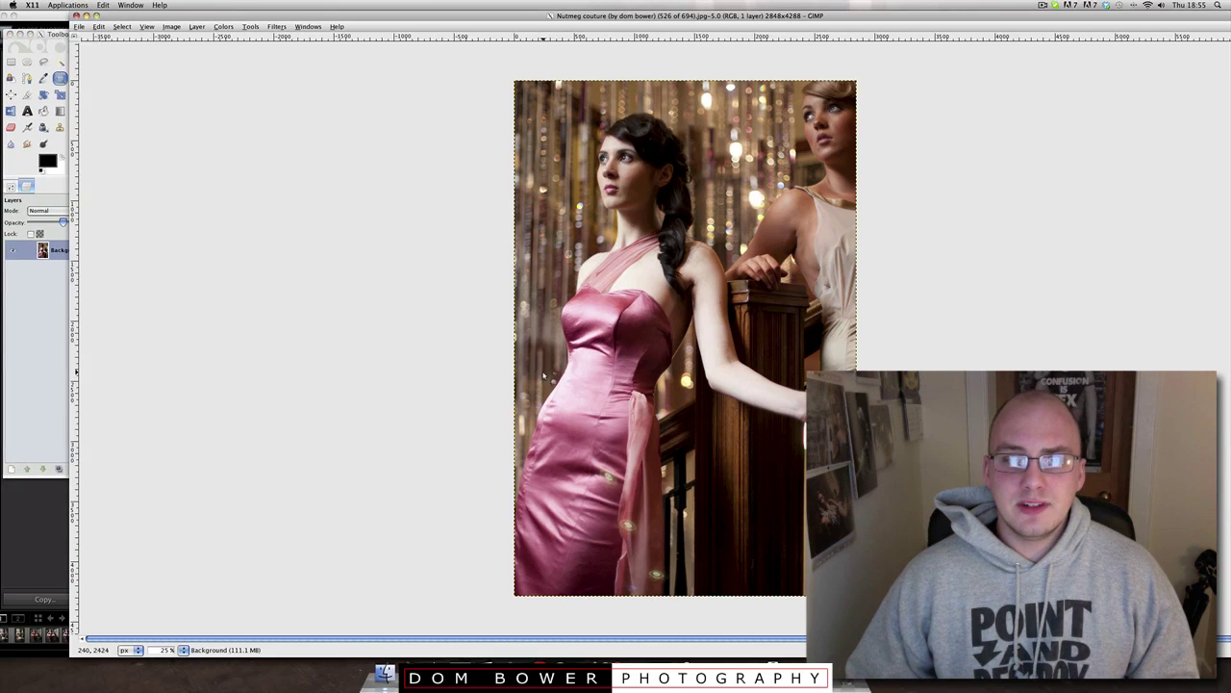
pyautogui.moveTo(624, 437); pyautogui.dragTo(542, 372)
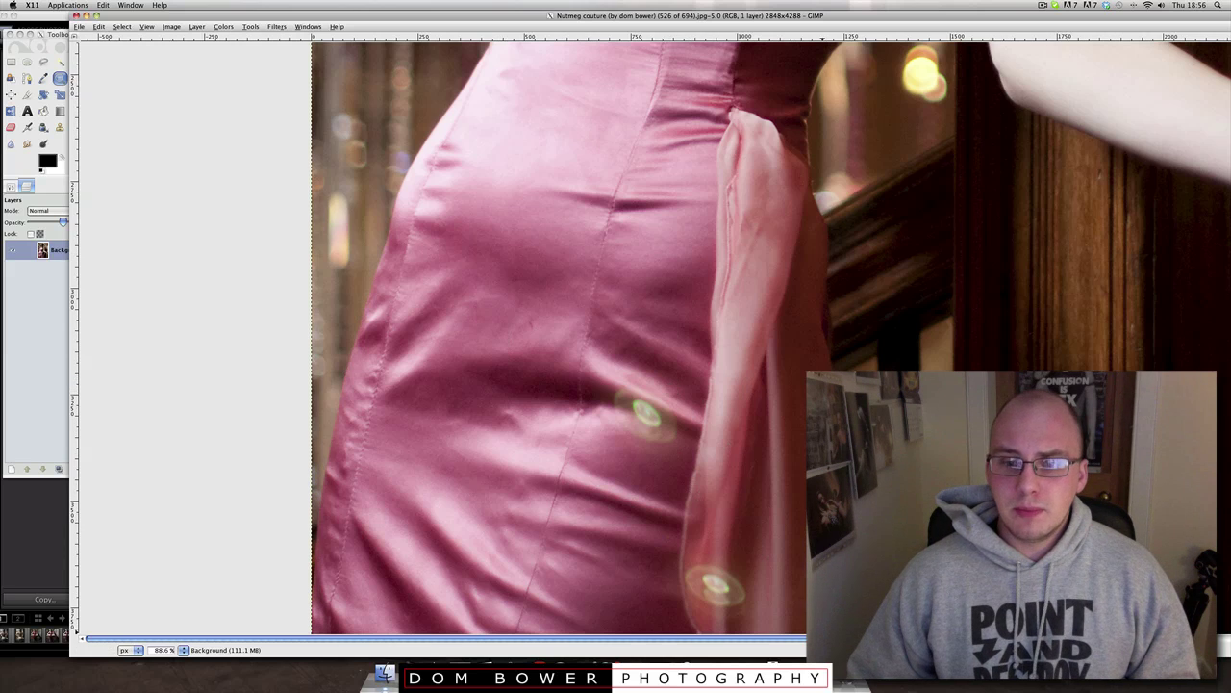
pyautogui.click(53, 36)
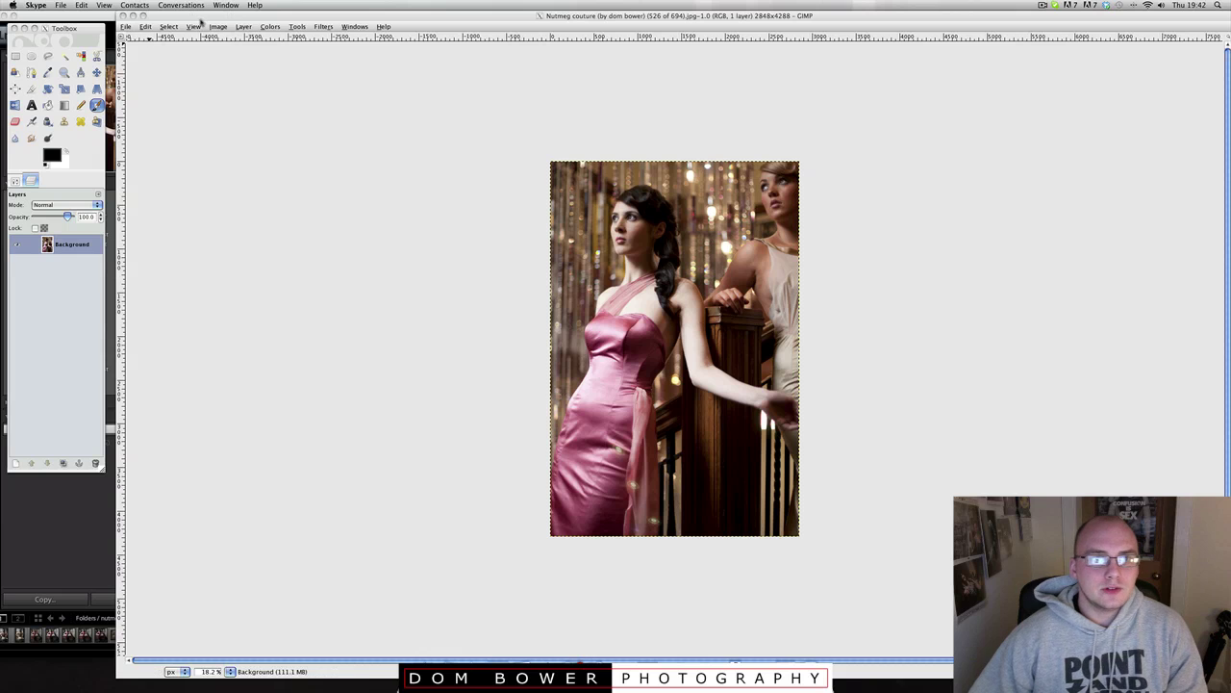
# Duplicate the Background layer and check the copy's visibility control
pyautogui.click(49, 251)
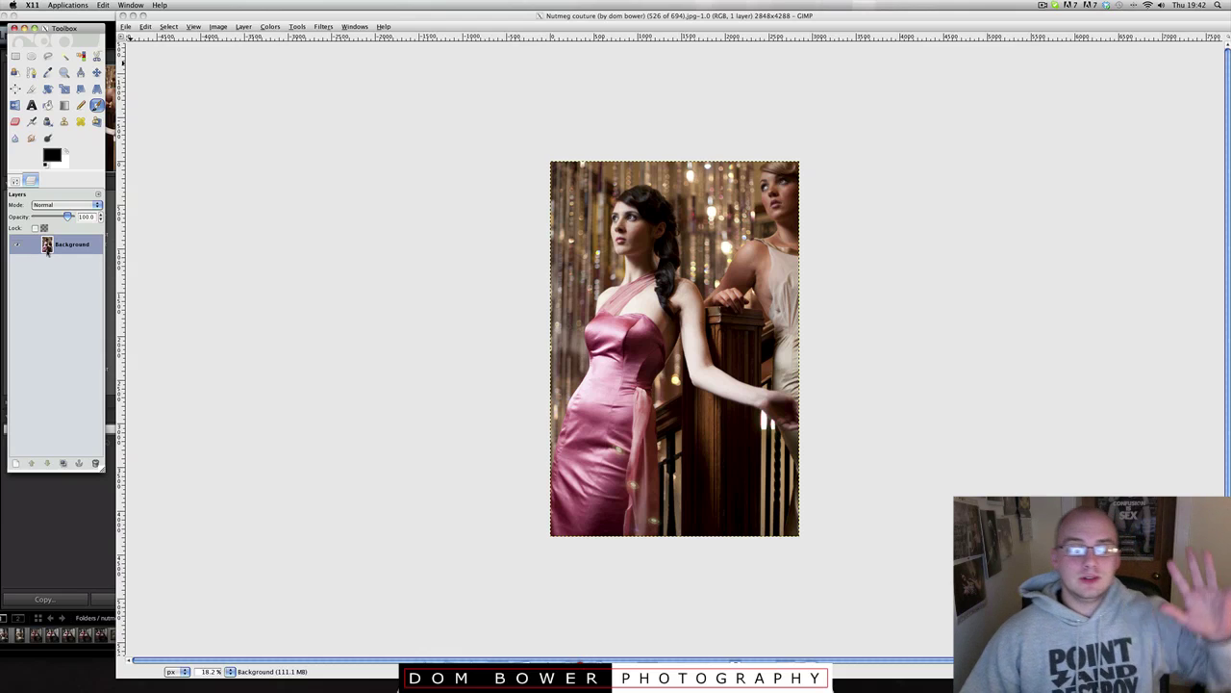
pyautogui.click(64, 464)
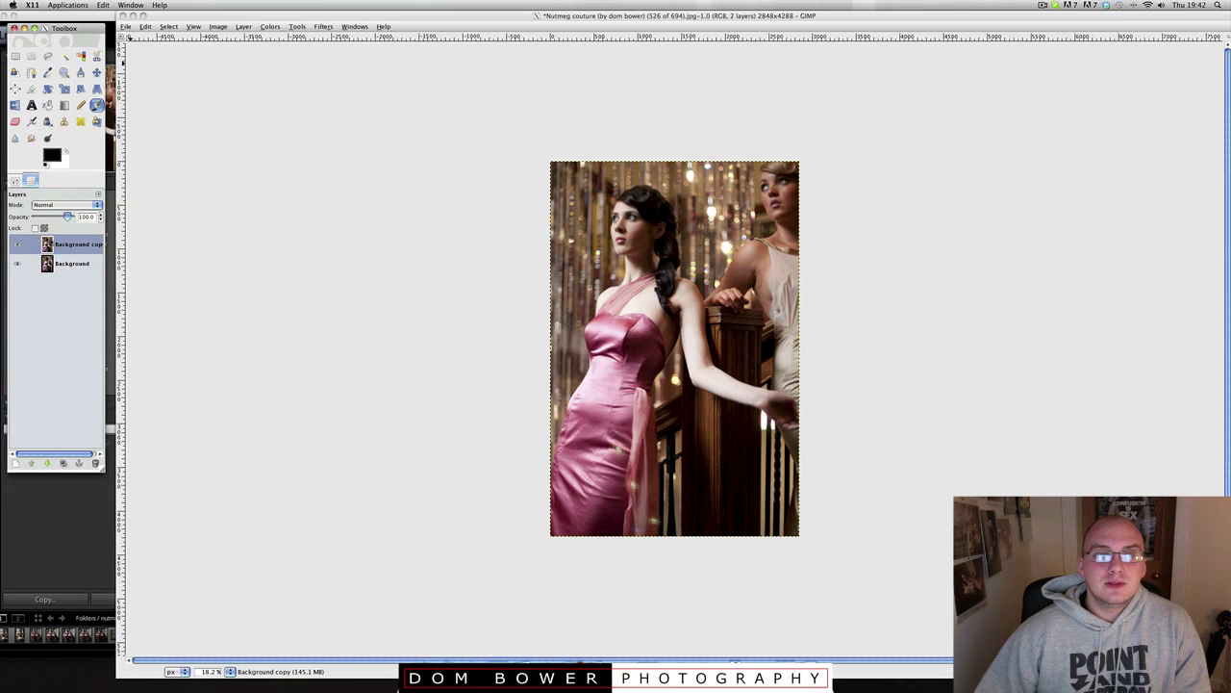
pyautogui.click(18, 248)
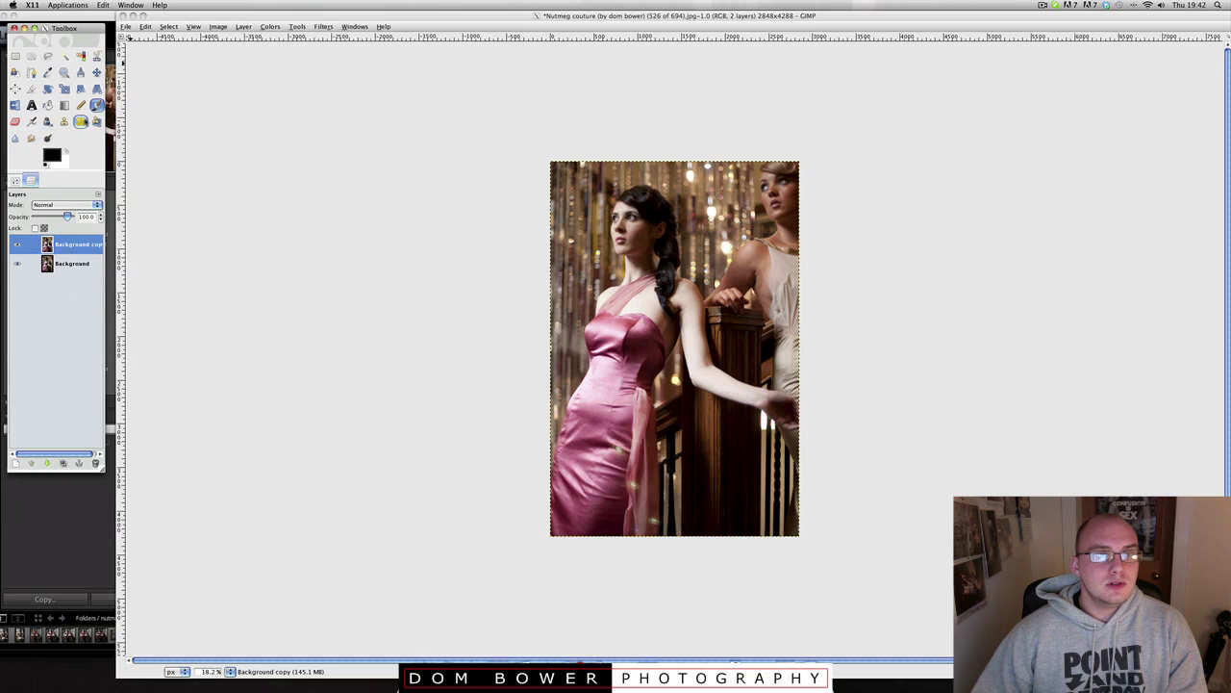
# Set up the Heal tool for the skirt with the Circle Fuzzy (17) brush, 100 opacity and a scale of 7.08
pyautogui.click(65, 72)
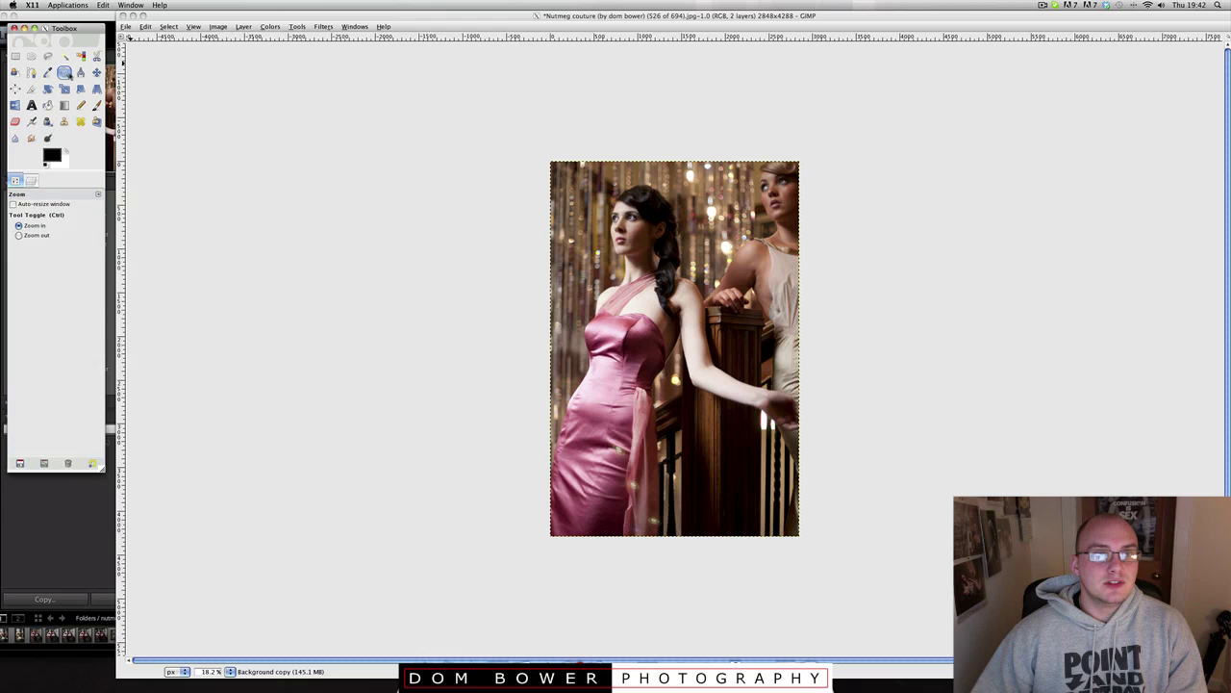
pyautogui.click(581, 319)
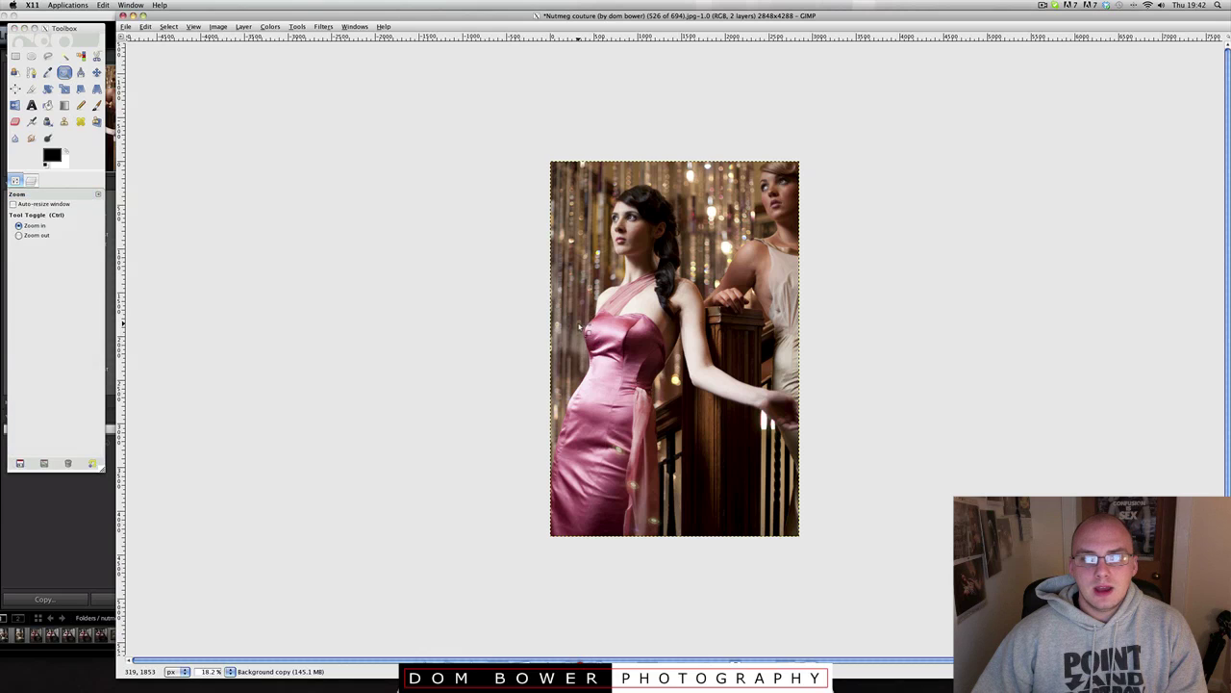
pyautogui.moveTo(581, 327); pyautogui.dragTo(724, 474)
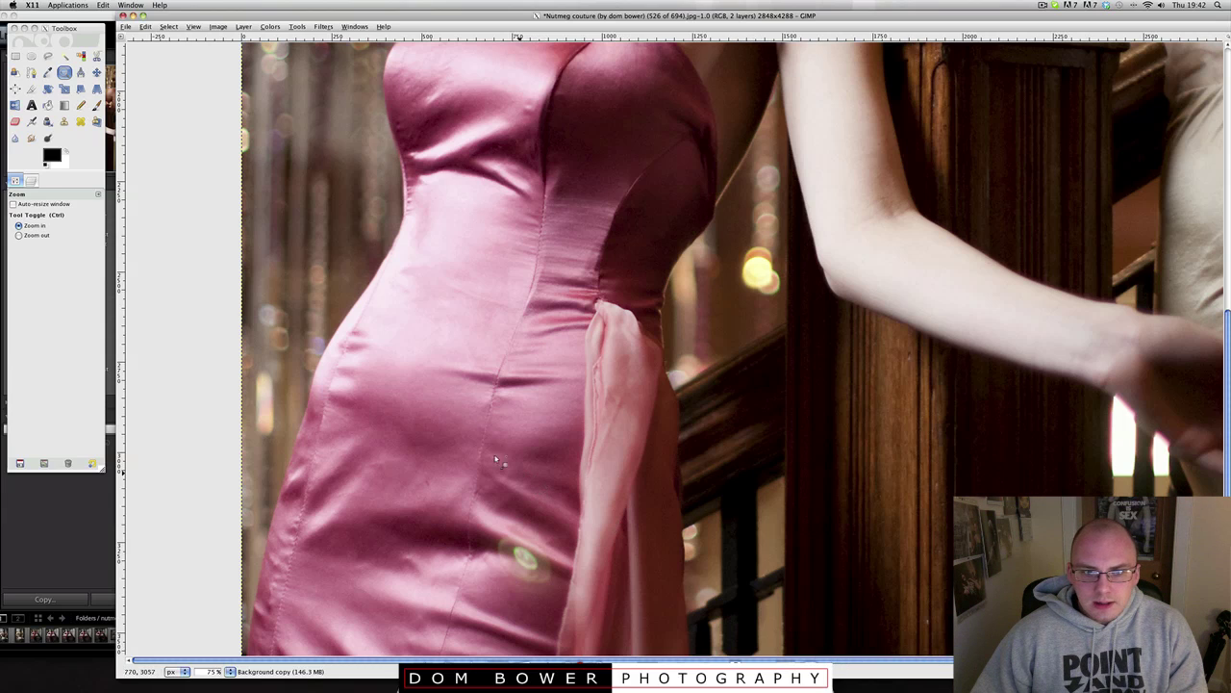
pyautogui.scroll(-5, 620, 491)
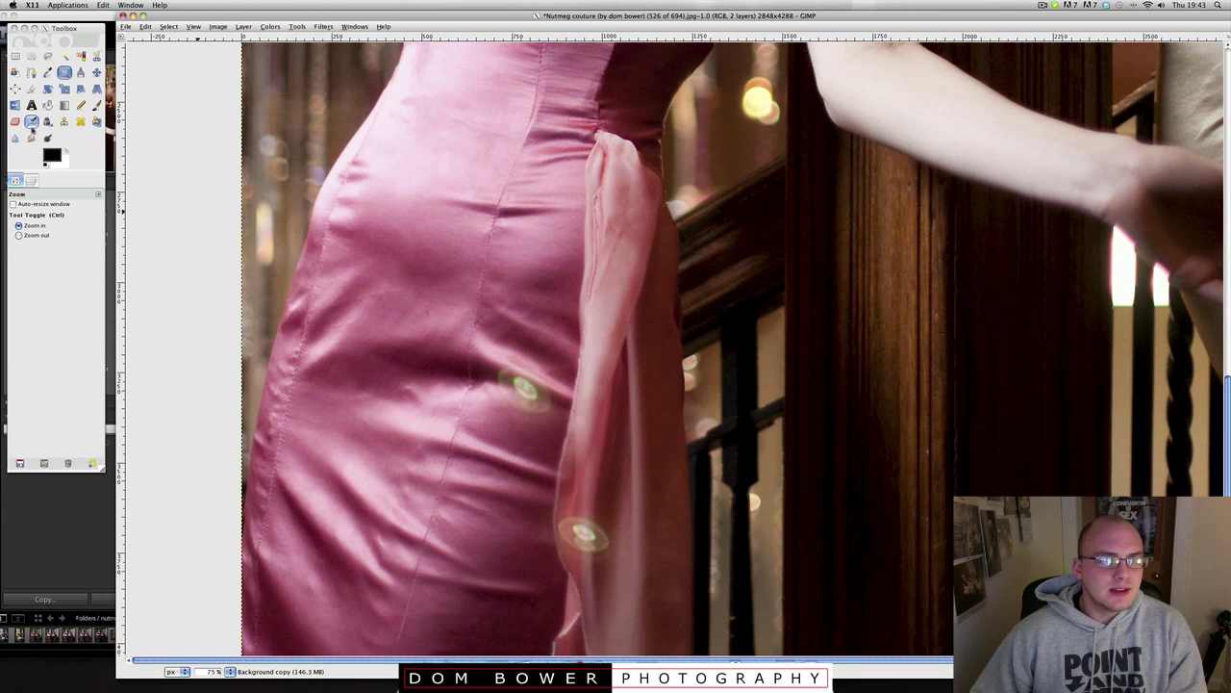
pyautogui.click(81, 121)
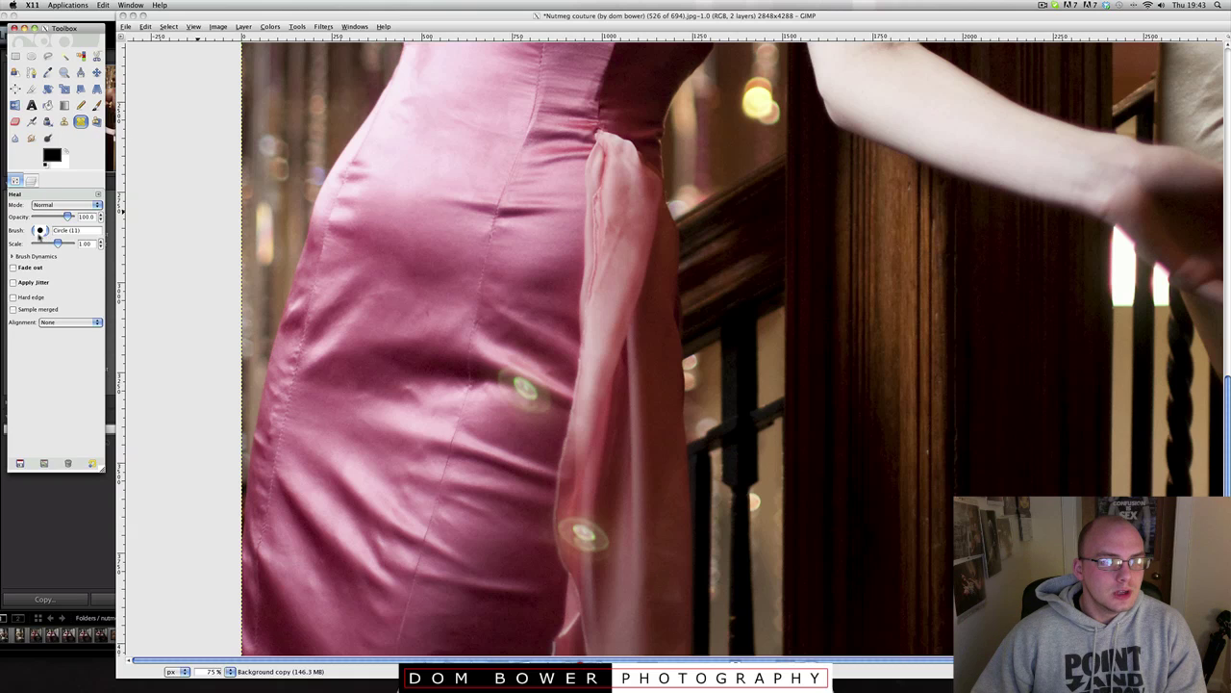
pyautogui.click(40, 231)
pyautogui.click(87, 285)
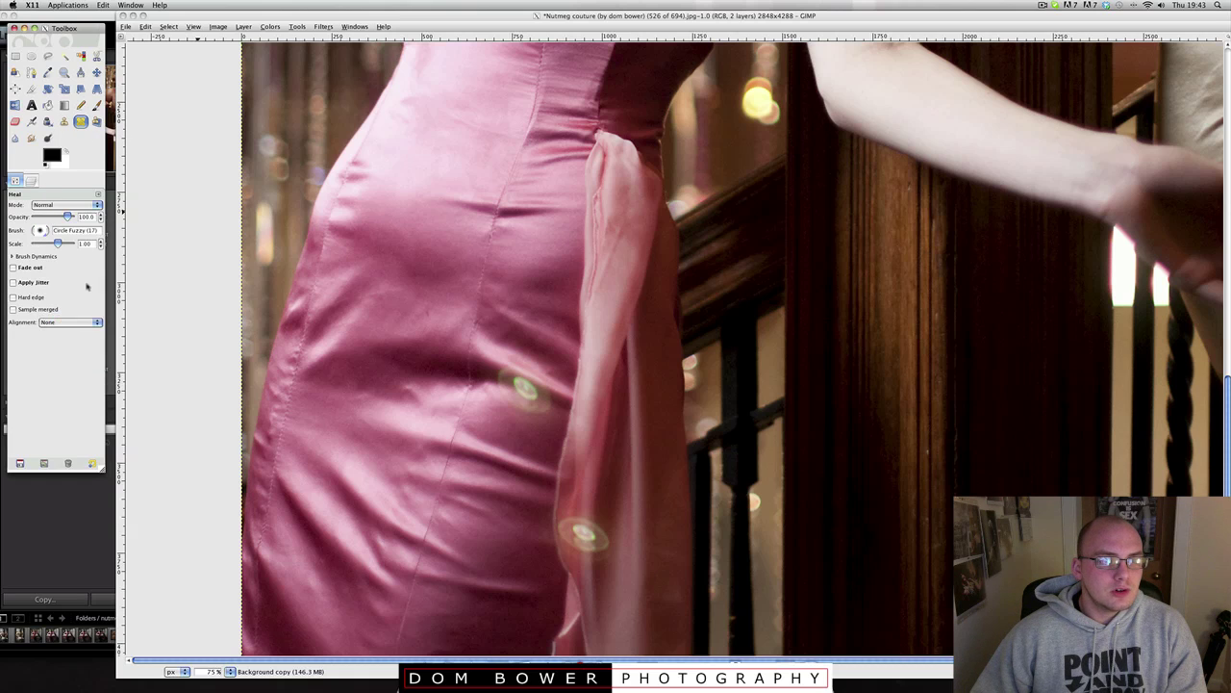
pyautogui.moveTo(69, 219); pyautogui.dragTo(66, 219)
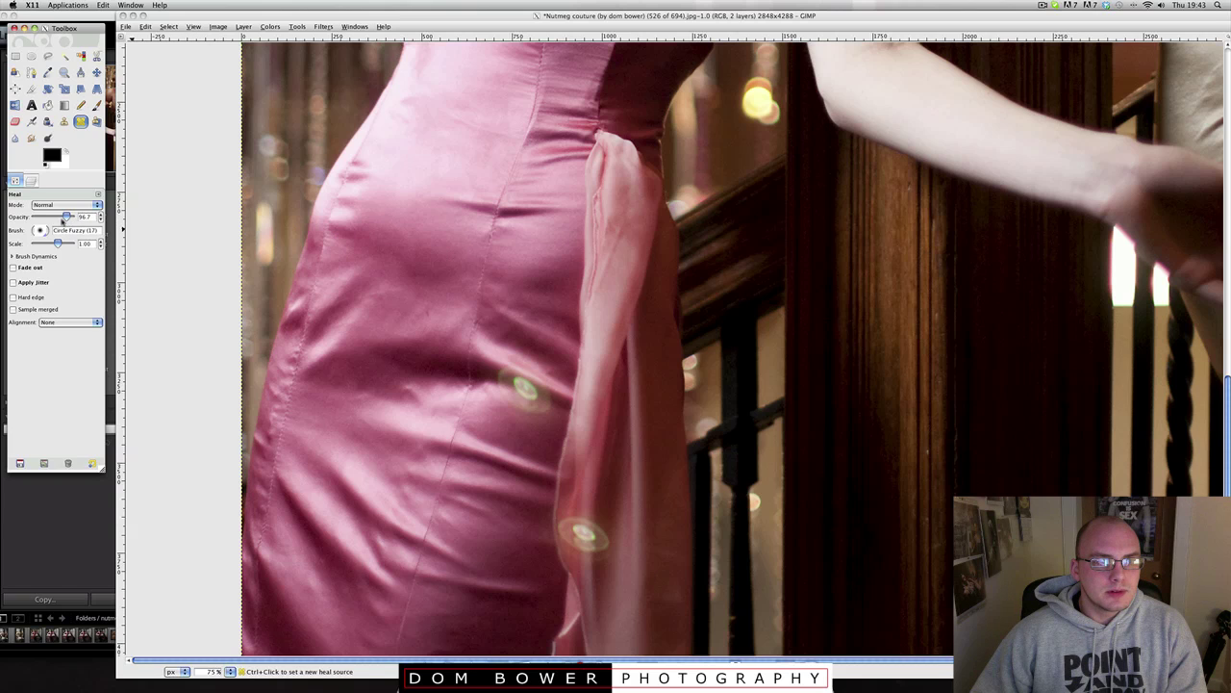
pyautogui.moveTo(58, 244); pyautogui.dragTo(66, 245)
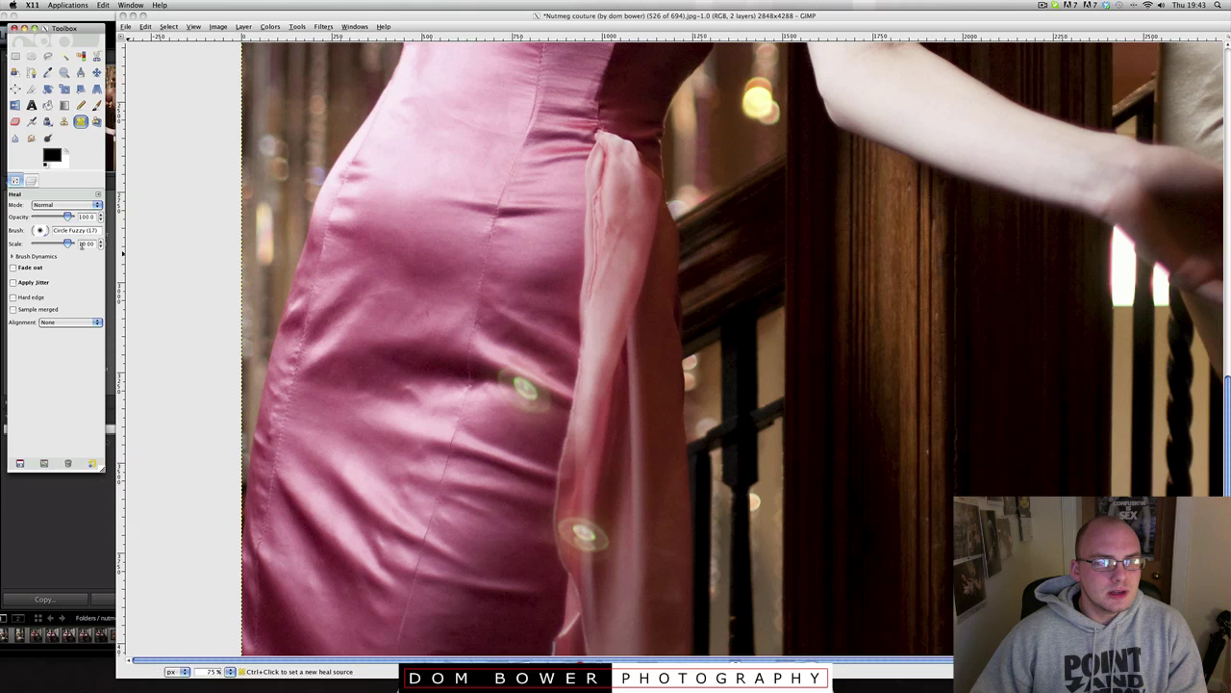
# Heal the creases on the upper skirt near the hip, sampling smooth satin close by
pyautogui.keyDown('ctrl'); pyautogui.click(424, 252); pyautogui.keyUp('ctrl')
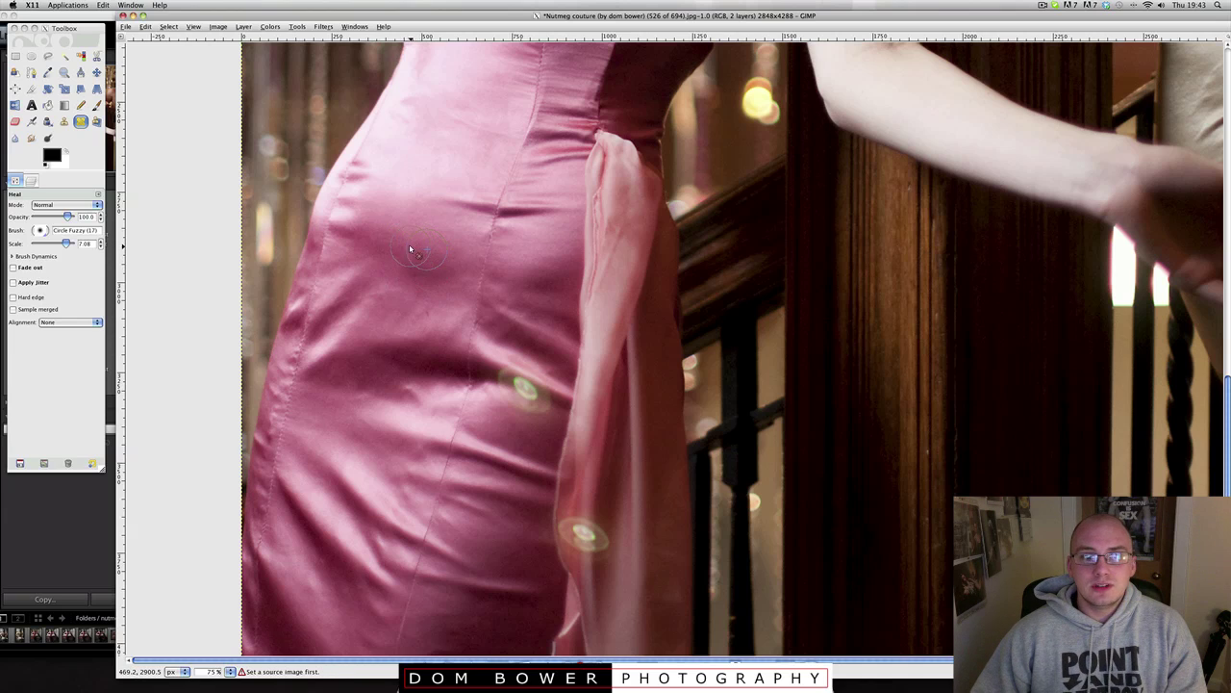
pyautogui.keyDown('ctrl'); pyautogui.click(408, 247); pyautogui.keyUp('ctrl')
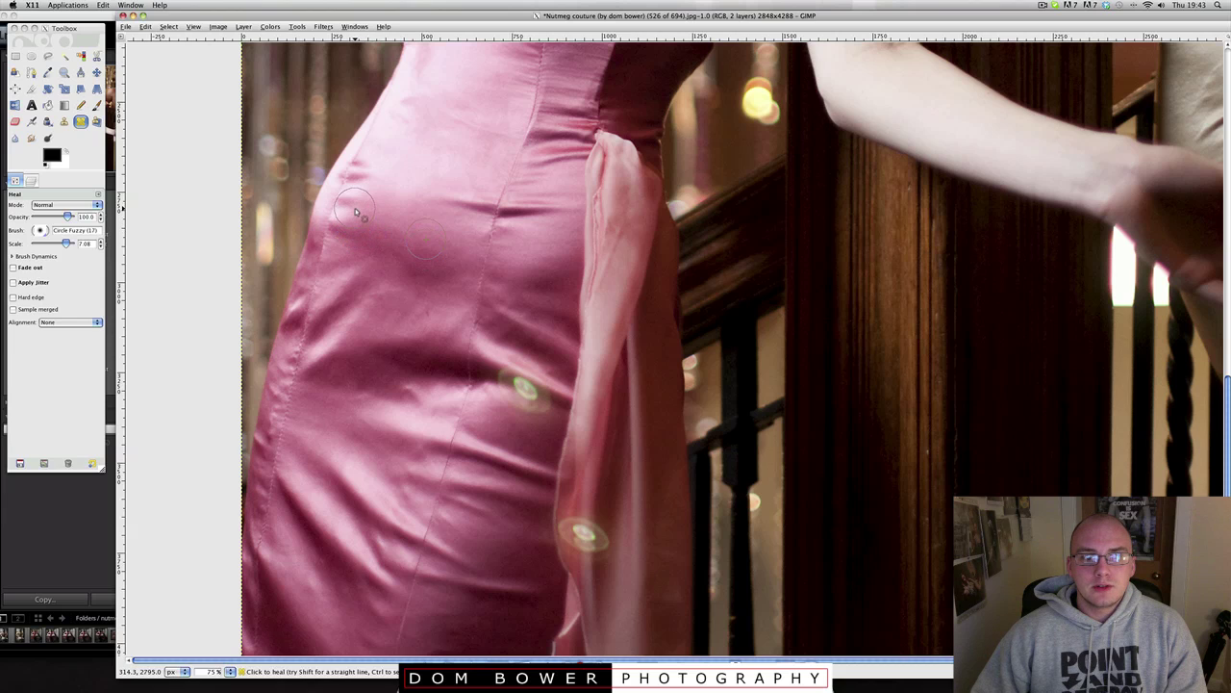
pyautogui.moveTo(355, 208)
pyautogui.mouseDown()
pyautogui.moveTo(327, 310)
pyautogui.moveTo(419, 299)
pyautogui.moveTo(380, 304)
pyautogui.moveTo(363, 286)
pyautogui.moveTo(375, 304)
pyautogui.moveTo(367, 308)
pyautogui.mouseUp()
pyautogui.keyDown('ctrl'); pyautogui.click(417, 298); pyautogui.keyUp('ctrl')
pyautogui.press('ctrl')
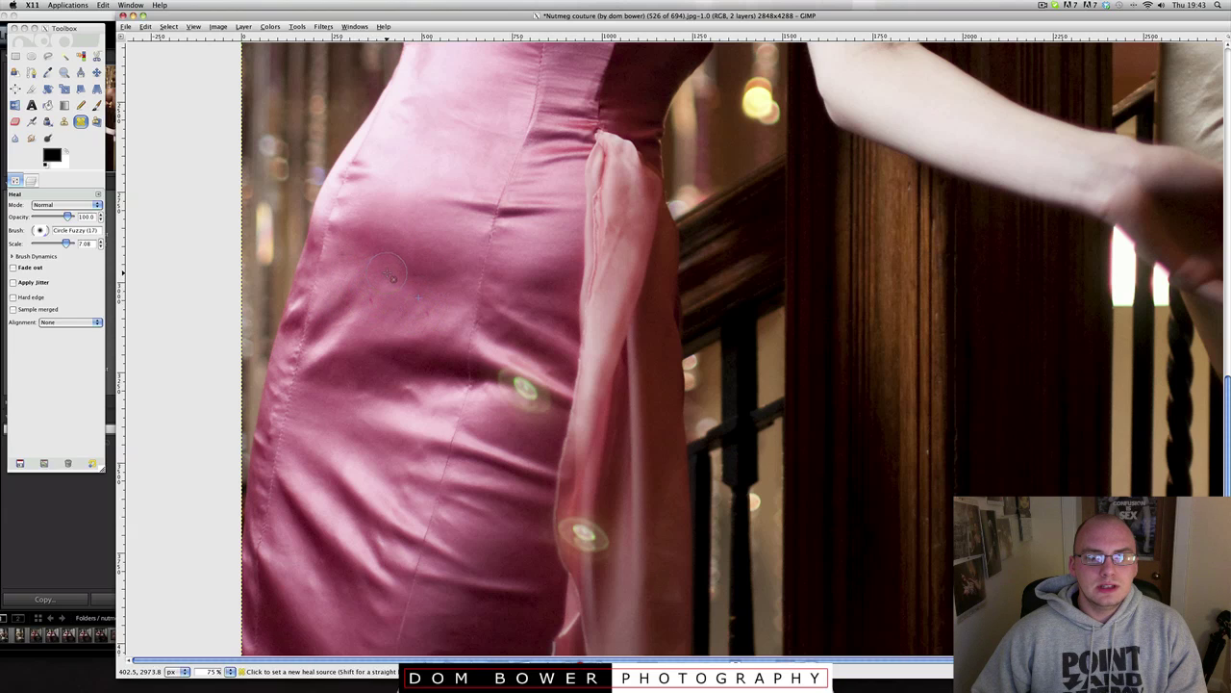
# Continue healing the wrinkles lower on the skirt near the side seam, resampling clean fabric for each patch
pyautogui.keyDown('ctrl'); pyautogui.click(392, 277); pyautogui.keyUp('ctrl')
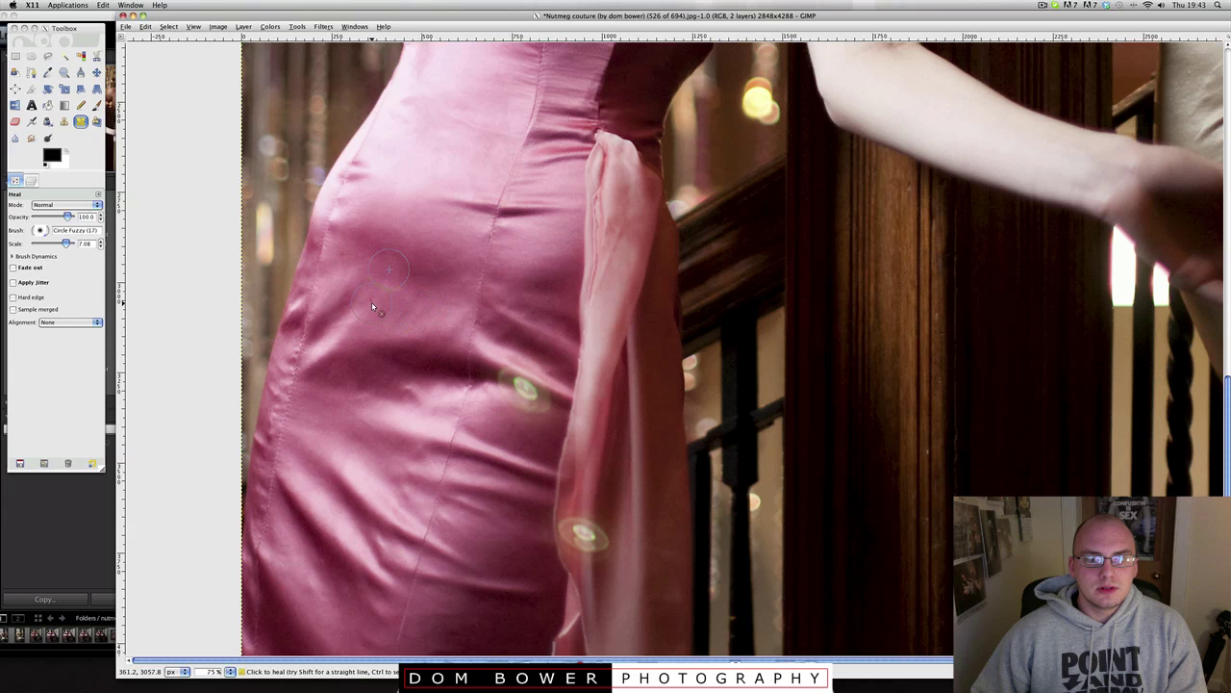
pyautogui.moveTo(350, 299); pyautogui.dragTo(386, 306)
pyautogui.keyDown('ctrl'); pyautogui.click(367, 335); pyautogui.keyUp('ctrl')
pyautogui.click(327, 358)
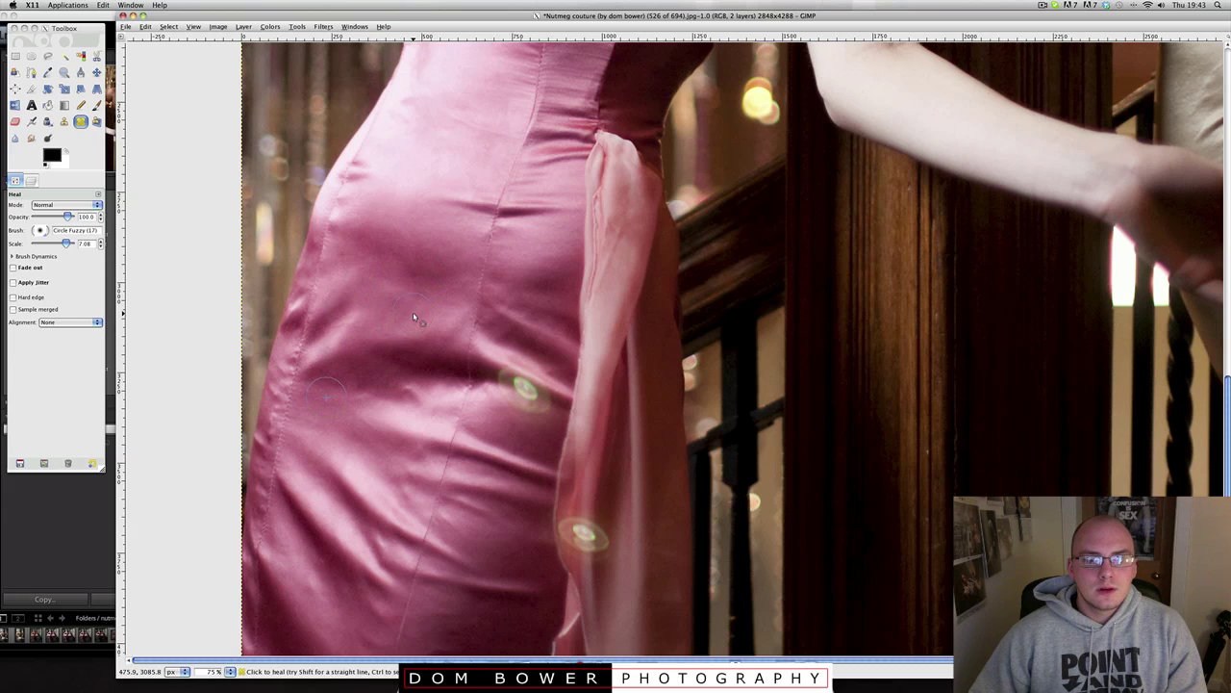
pyautogui.keyDown('ctrl'); pyautogui.click(415, 315); pyautogui.keyUp('ctrl')
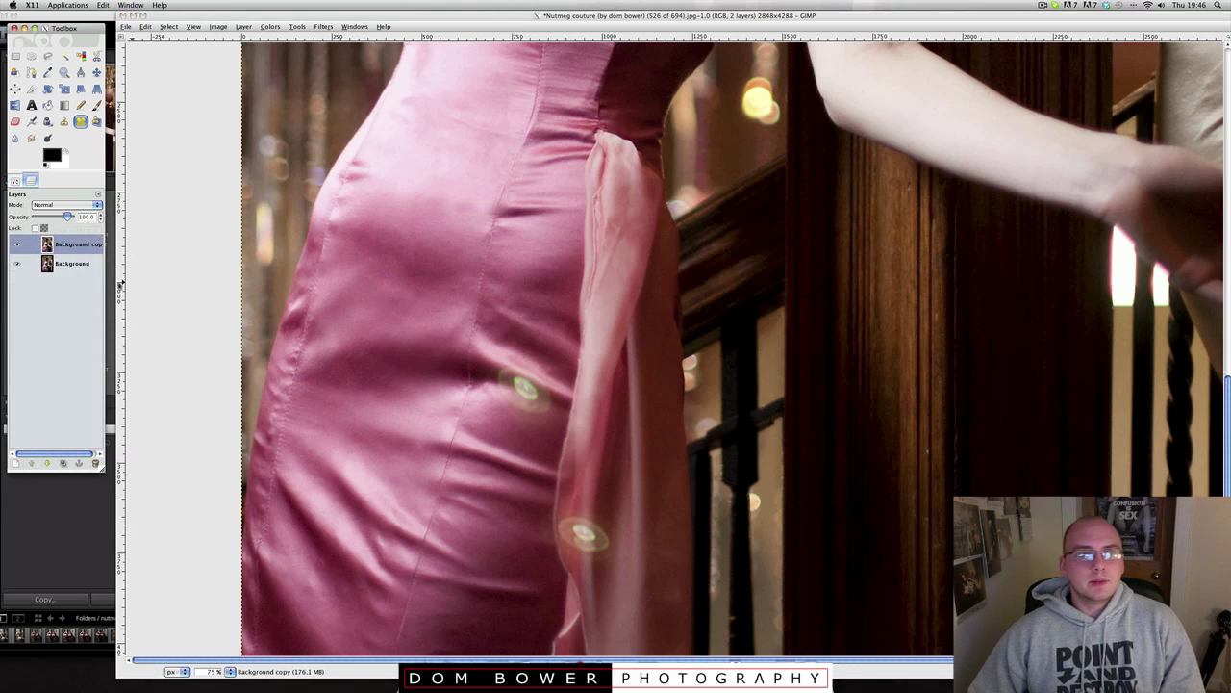
# Toggle the Background copy layer's visibility to compare the retouched skirt and bodice with the original
pyautogui.click(18, 249)
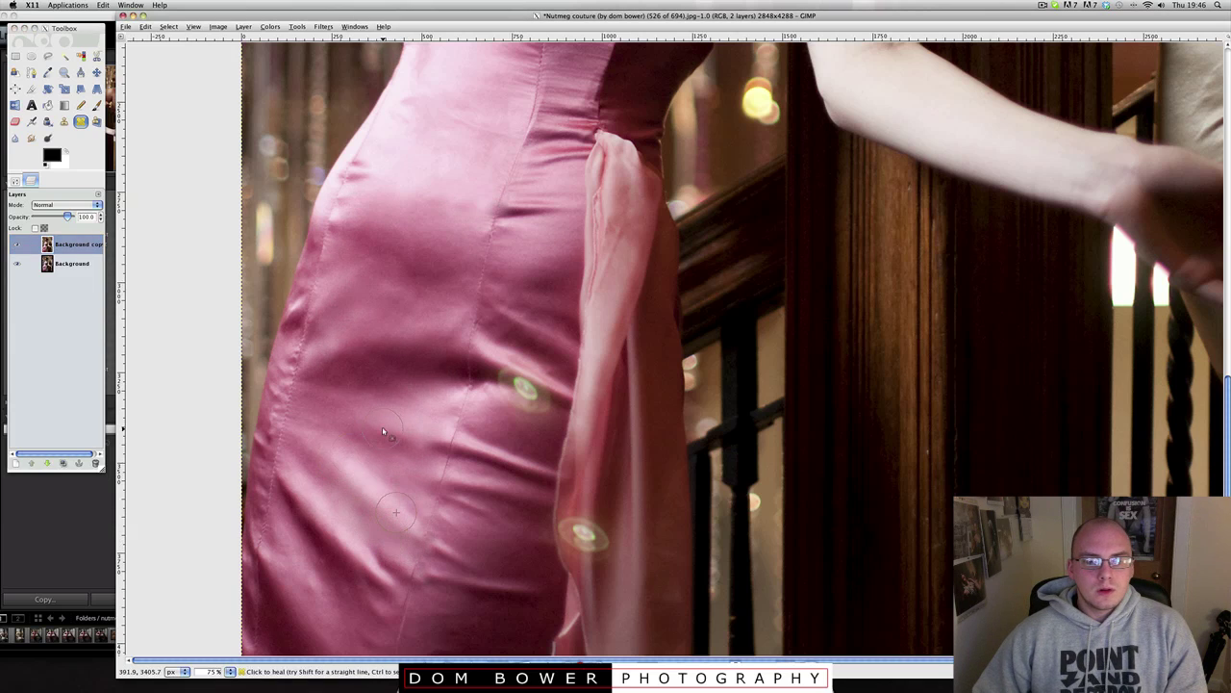
pyautogui.scroll(3, 383, 431)
pyautogui.click(17, 245)
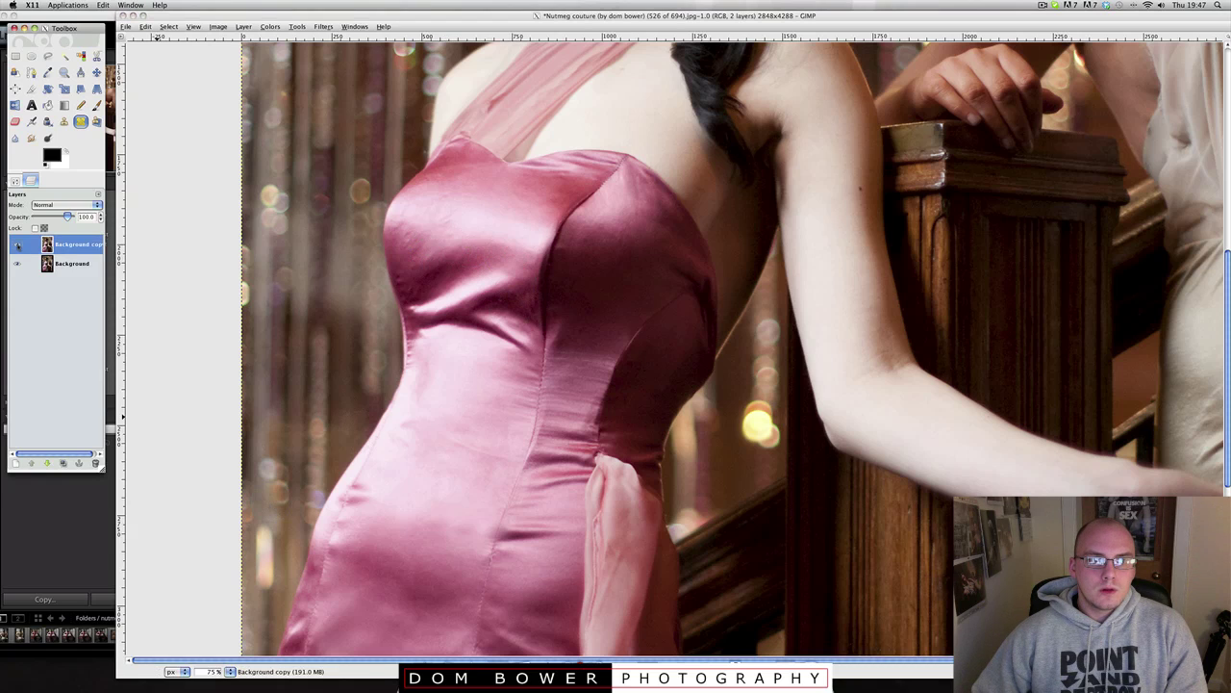
pyautogui.scroll(-3, 435, 506)
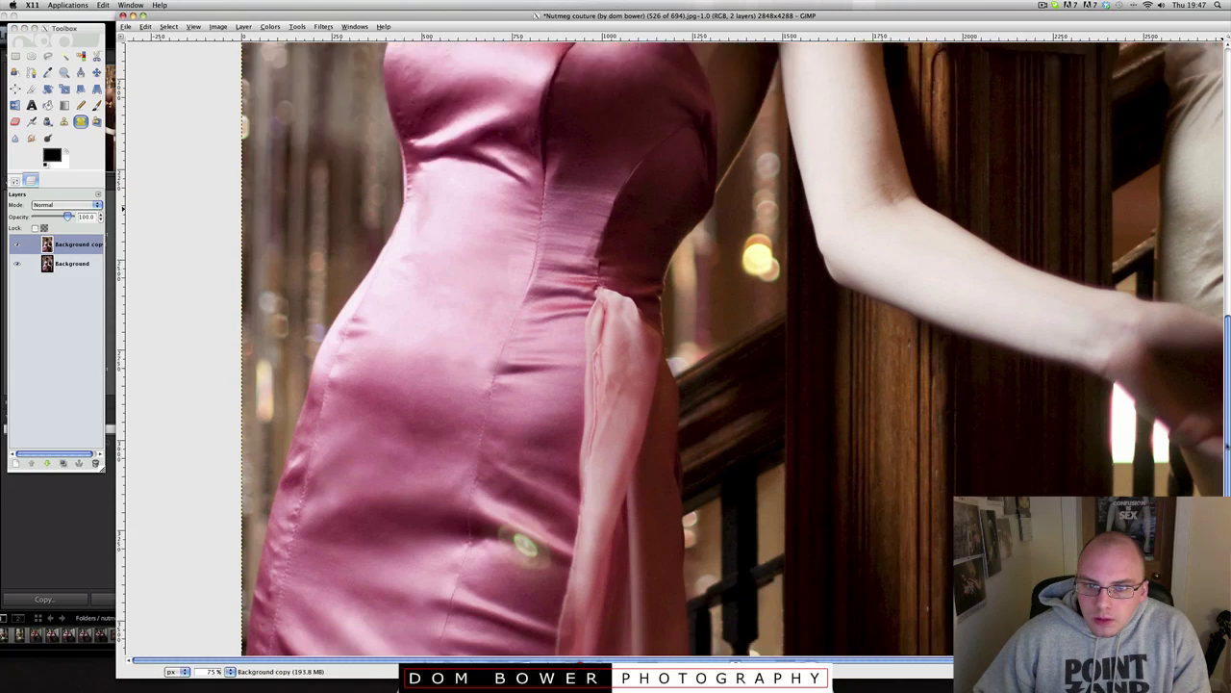
# Fit the whole image in the window and toggle the Background copy layer to compare the full photo before and after
pyautogui.moveTo(1226, 445); pyautogui.dragTo(1227, 495)
pyautogui.click(194, 27)
pyautogui.click(202, 83)
pyautogui.click(83, 15)
pyautogui.click(97, 71)
pyautogui.click(196, 28)
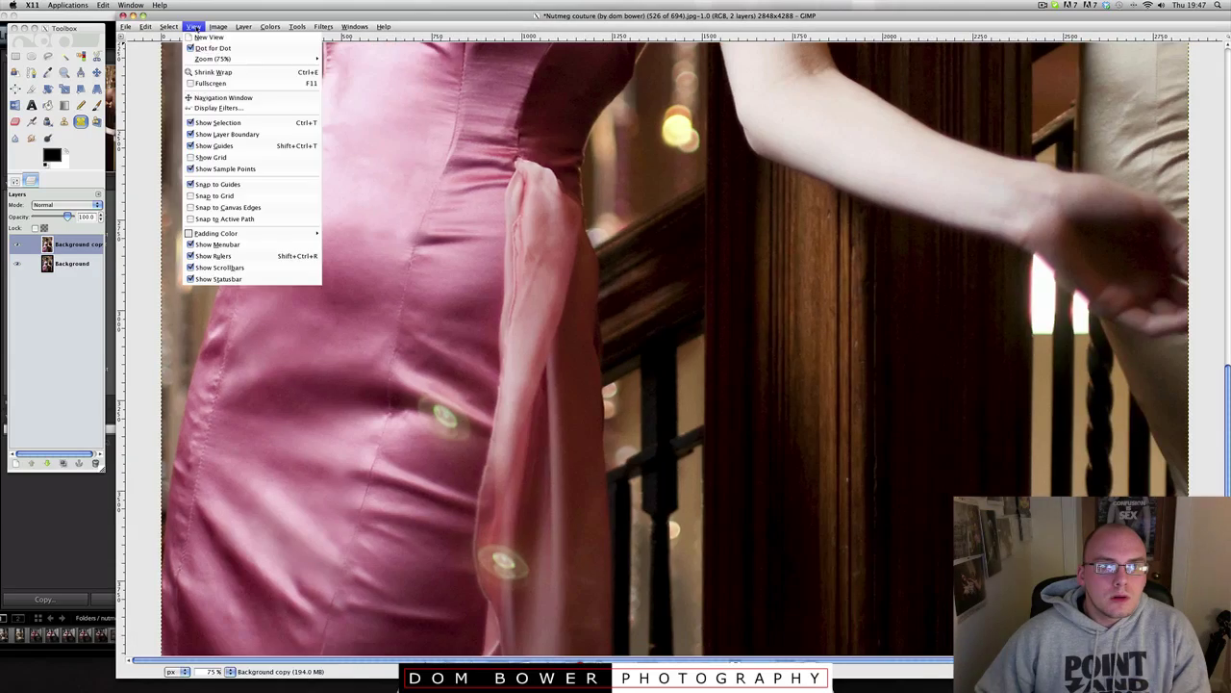
pyautogui.moveTo(212, 58)
pyautogui.click(348, 103)
pyautogui.click(196, 27)
pyautogui.click(352, 91)
pyautogui.click(18, 246)
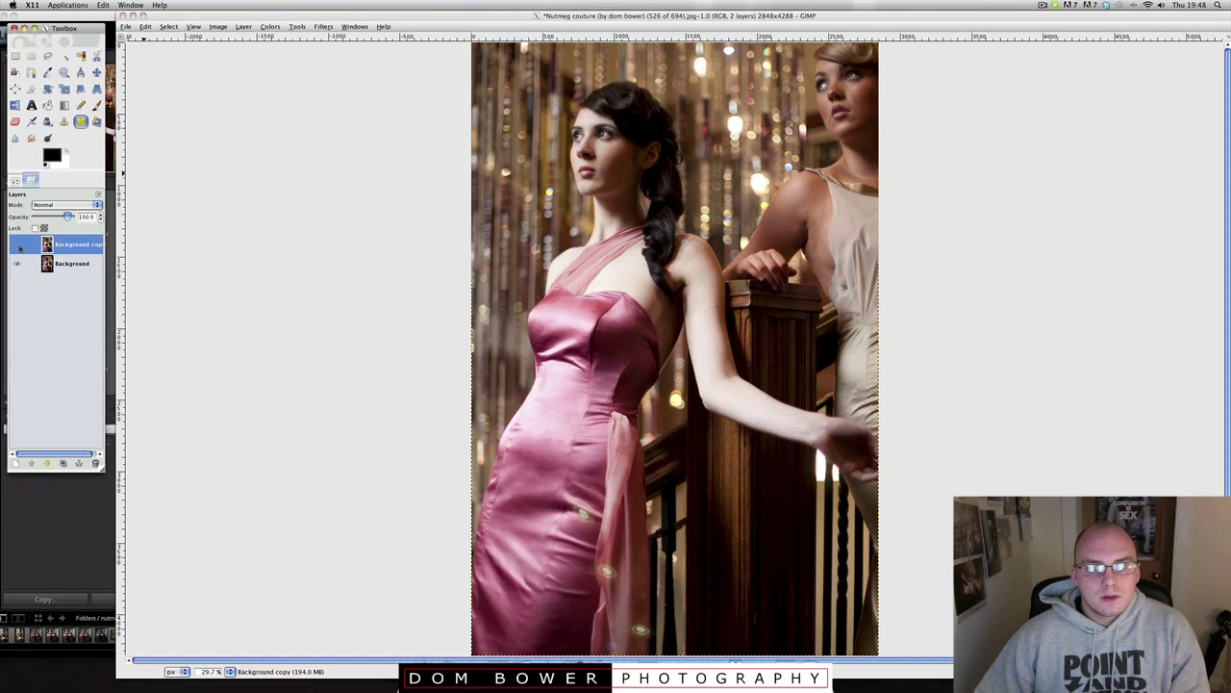
pyautogui.click(18, 245)
# Save the retouched photo as a JPG in the "nutmeg for magazine3" folder
pyautogui.click(126, 27)
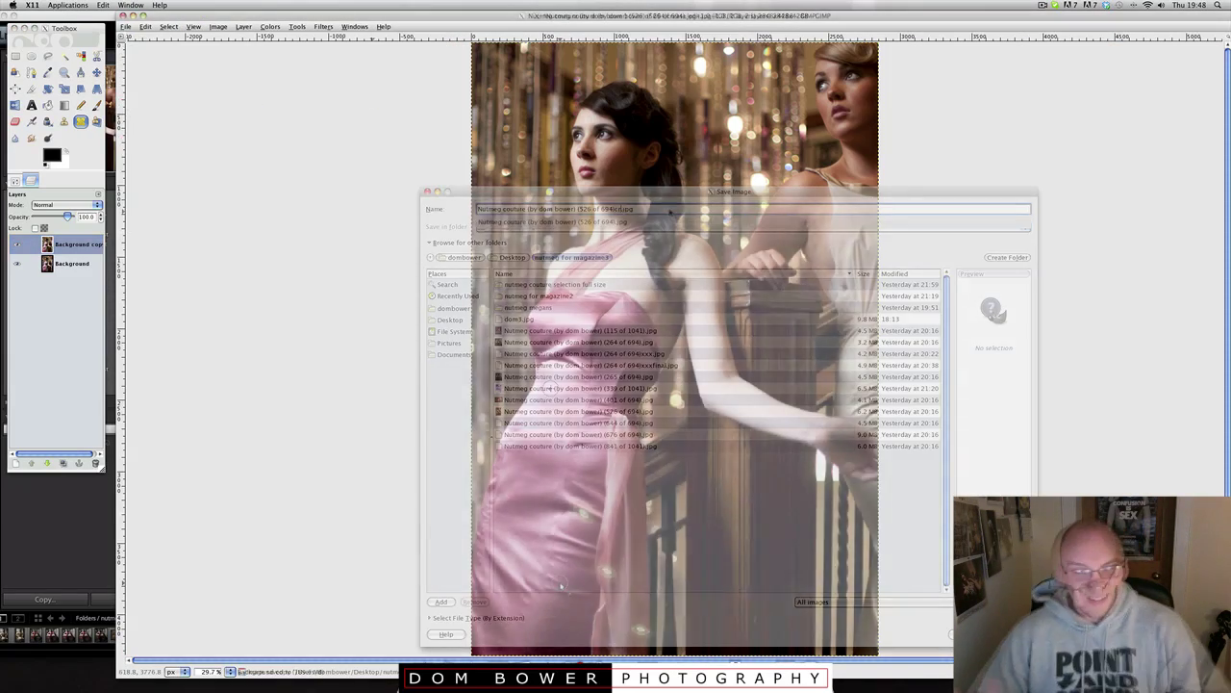